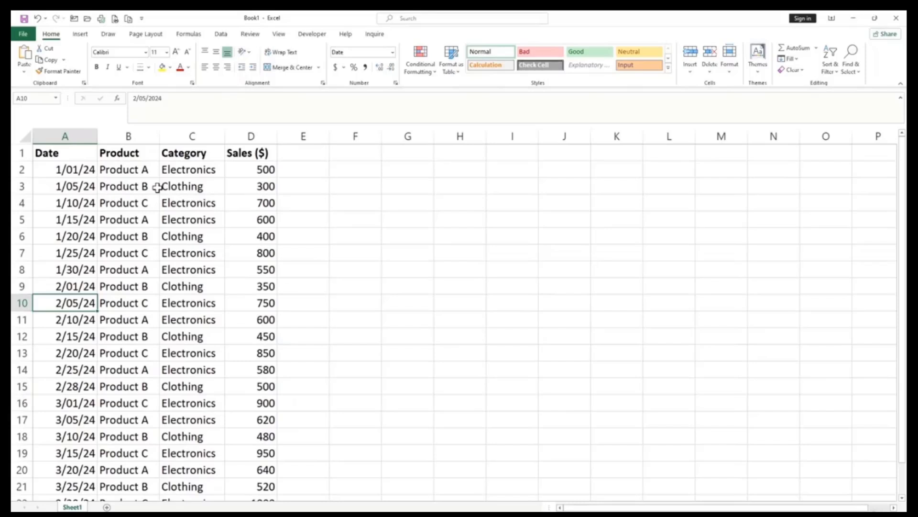
Select a cell inside the sales table and bring up the Insert ribbon options.
{"action": "left_click", "coordinate": [136, 237]}
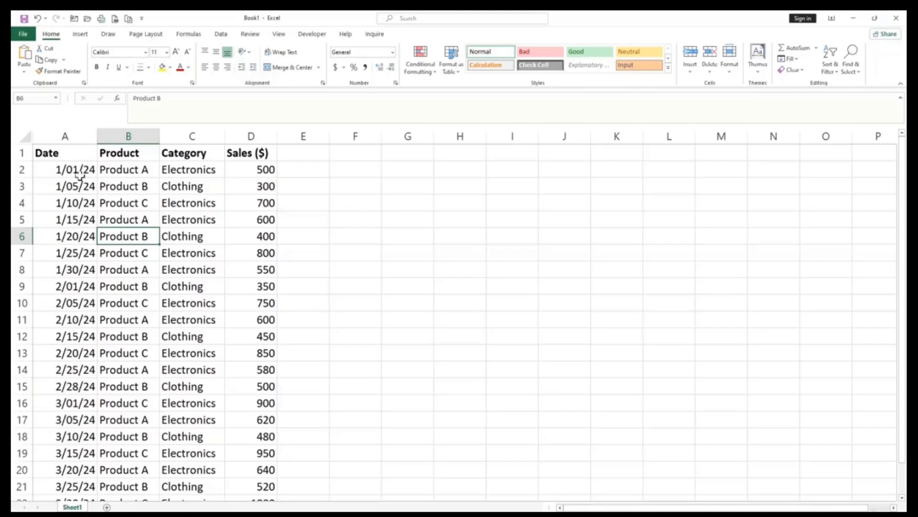
{"action": "left_click_drag", "start_coordinate": [51, 152], "coordinate": [258, 152]}
{"action": "left_click", "coordinate": [125, 251]}
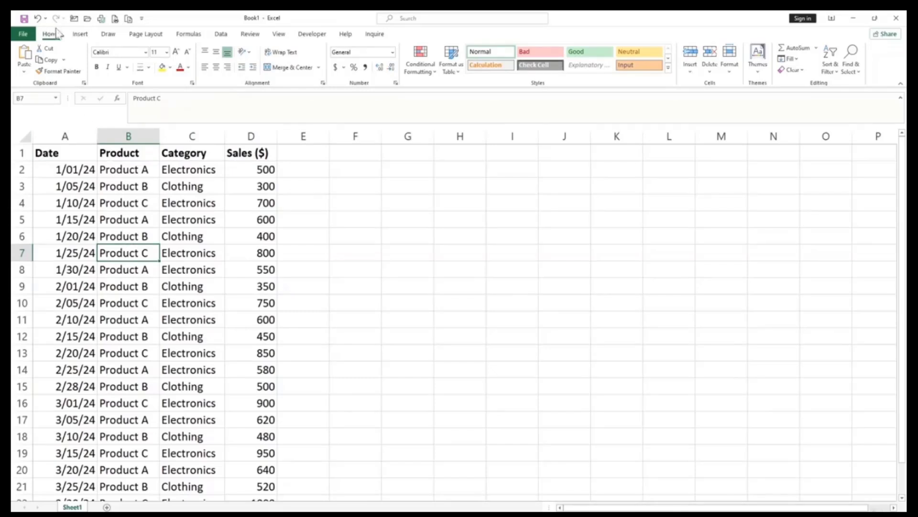
{"action": "left_click", "coordinate": [78, 34]}
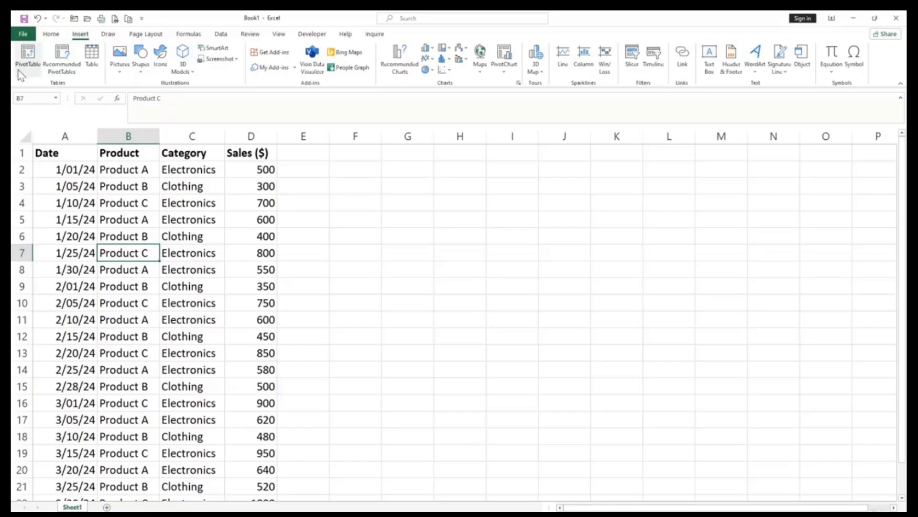
Start a PivotTable from range Sheet1!$A$1:$D$22, placed on a new worksheet.
{"action": "left_click", "coordinate": [33, 64]}
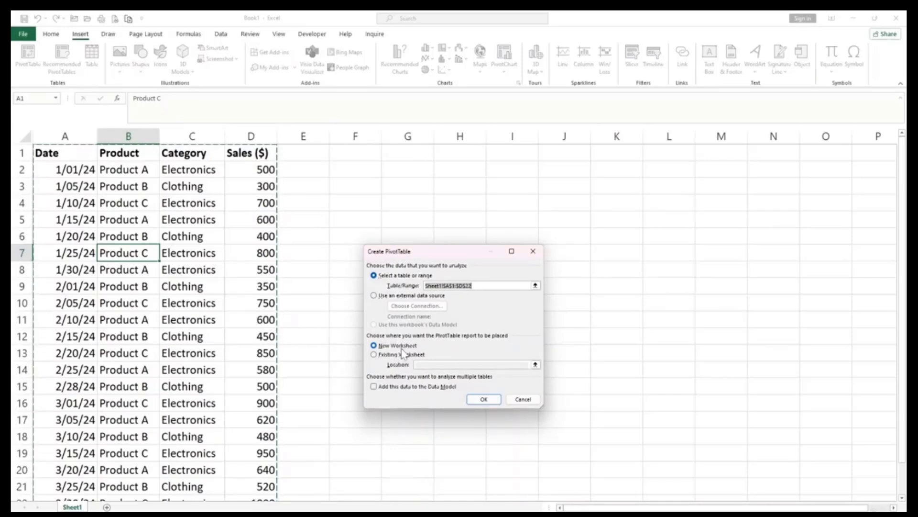
Confirm the dialog to create empty PivotTable1 at A3 on new Sheet2.
{"action": "left_click", "coordinate": [483, 399]}
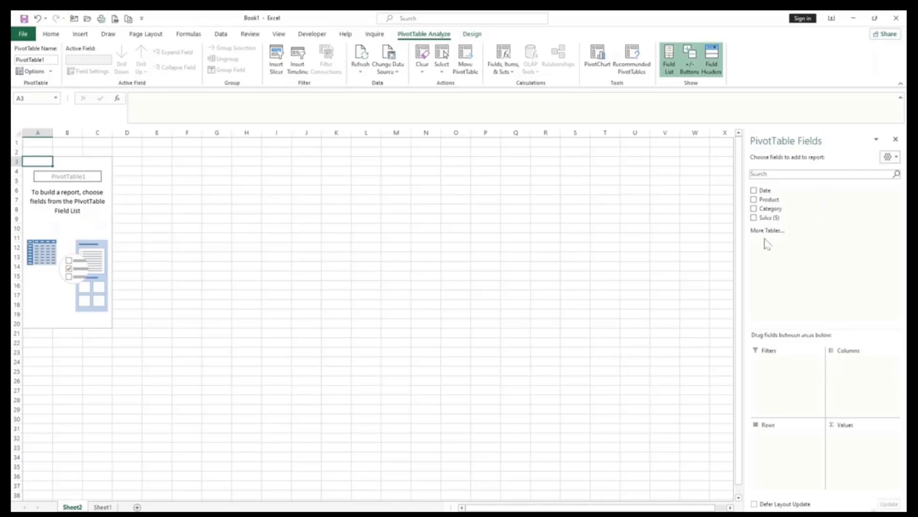
Sum Sales ($) with Product as rows and Category as columns, totalling 13040.
{"action": "left_click", "coordinate": [754, 218]}
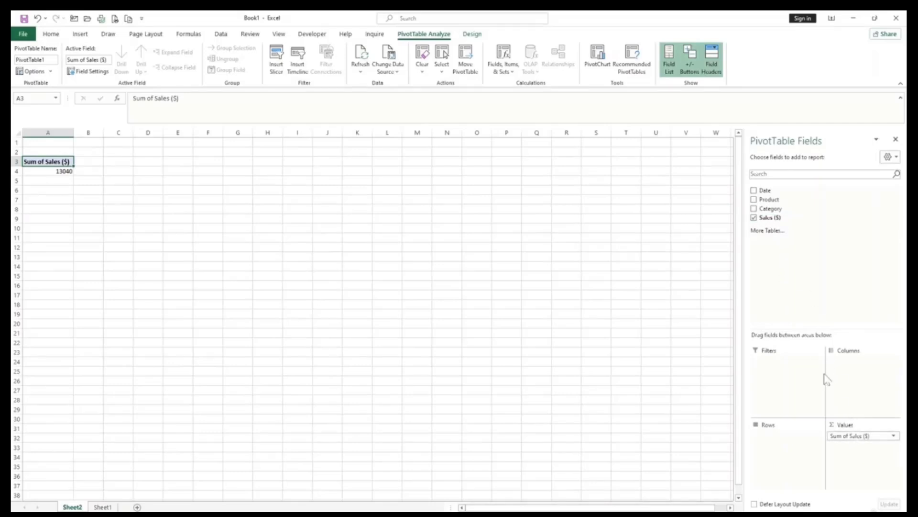
{"action": "left_click", "coordinate": [754, 210]}
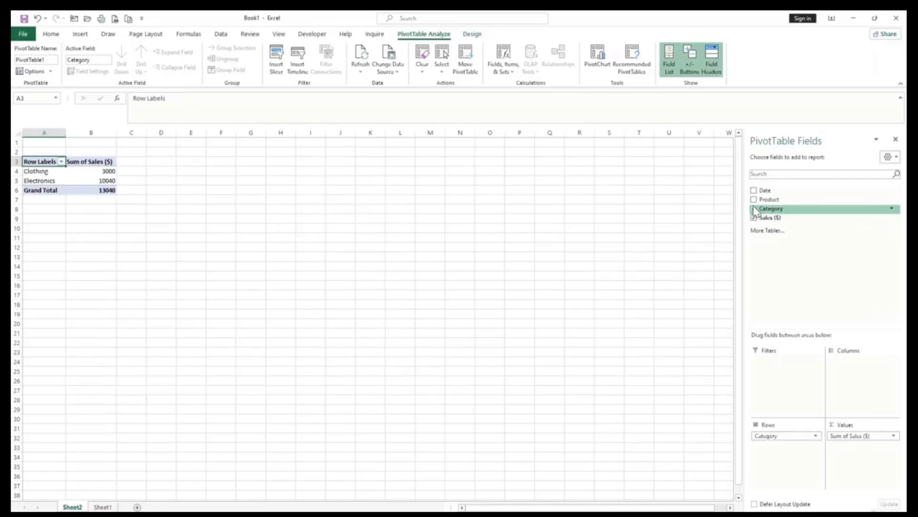
{"action": "left_click_drag", "start_coordinate": [785, 436], "coordinate": [867, 372]}
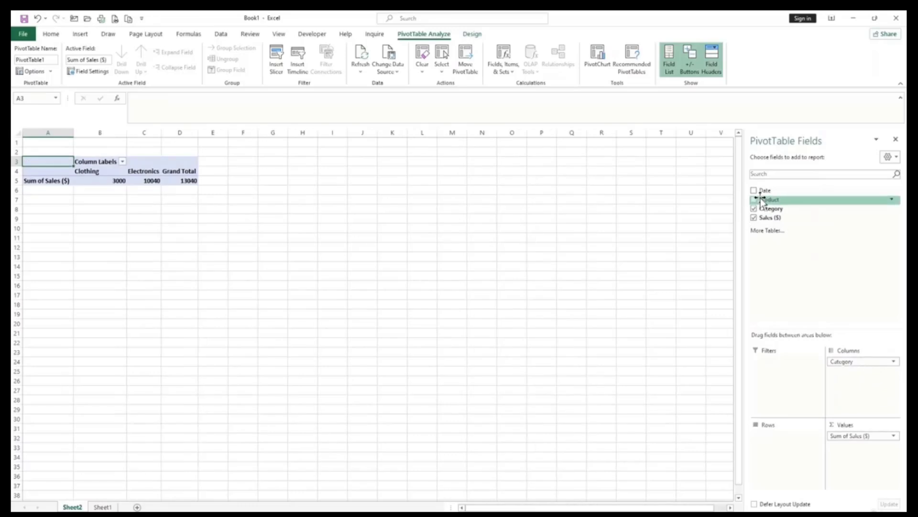
{"action": "left_click_drag", "start_coordinate": [762, 201], "coordinate": [770, 437]}
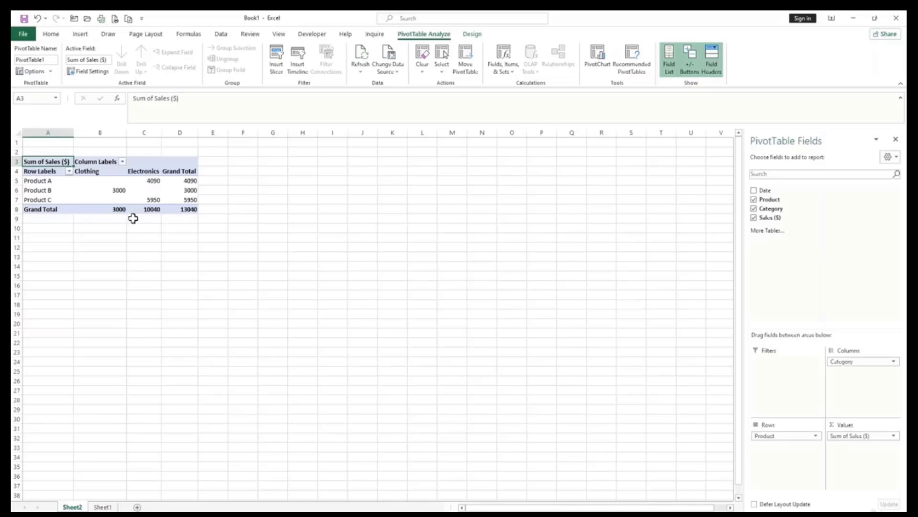
{"action": "left_click", "coordinate": [152, 198]}
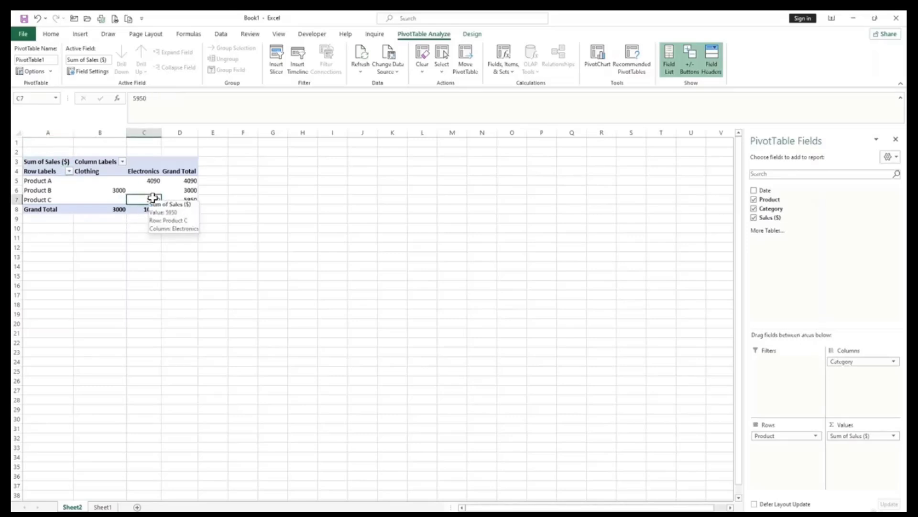
Change the Sales ($) value summary from Sum to Average, giving a 620.952381 grand average.
{"action": "mouse_move", "coordinate": [120, 191]}
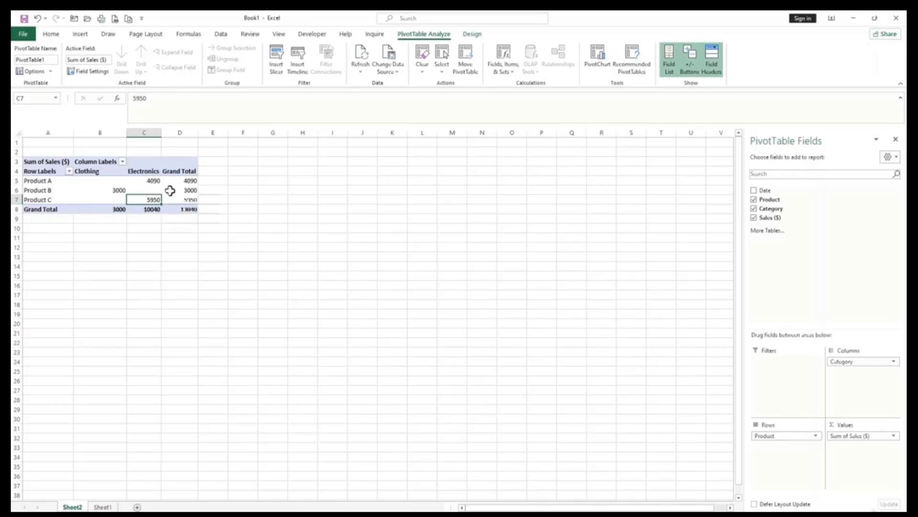
{"action": "right_click", "coordinate": [181, 208]}
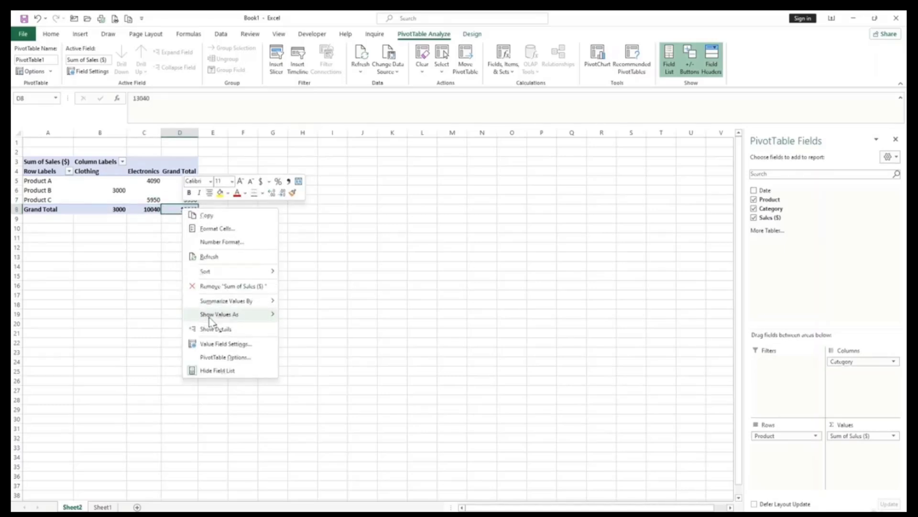
{"action": "mouse_move", "coordinate": [223, 305]}
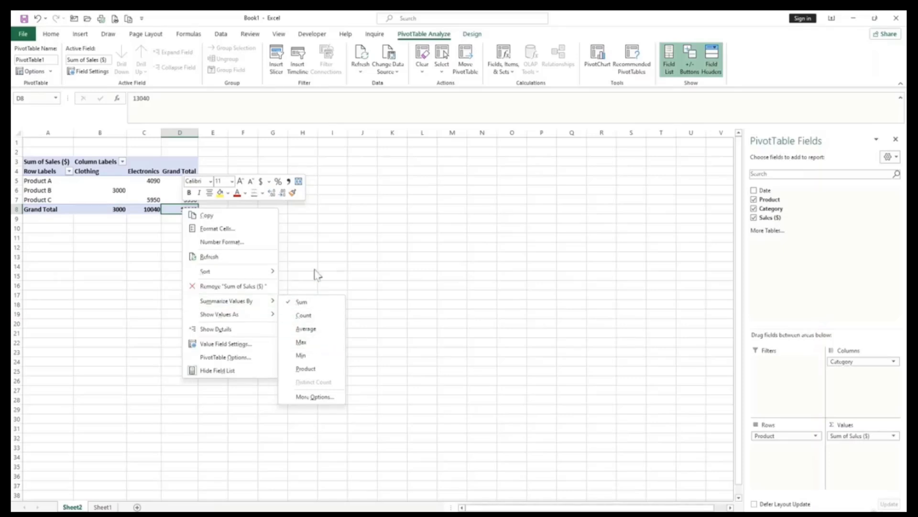
{"action": "left_click", "coordinate": [295, 238]}
{"action": "right_click", "coordinate": [185, 211]}
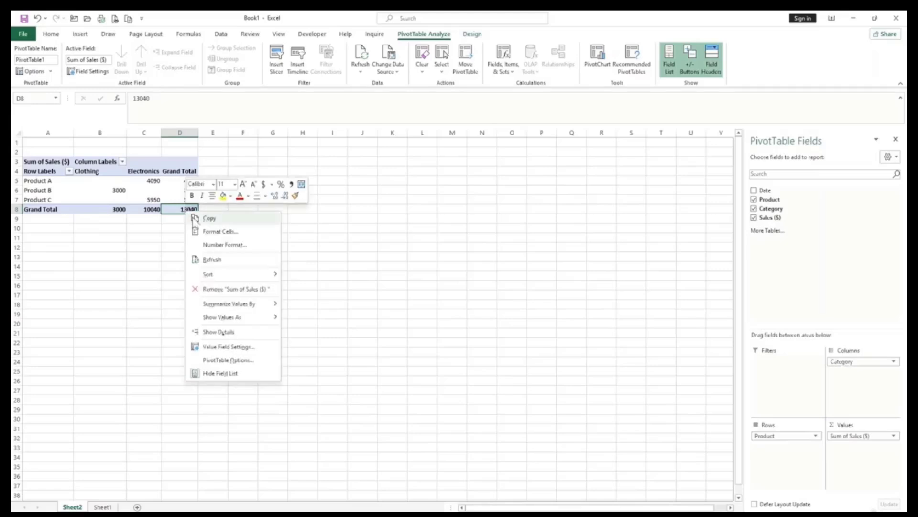
{"action": "mouse_move", "coordinate": [229, 304]}
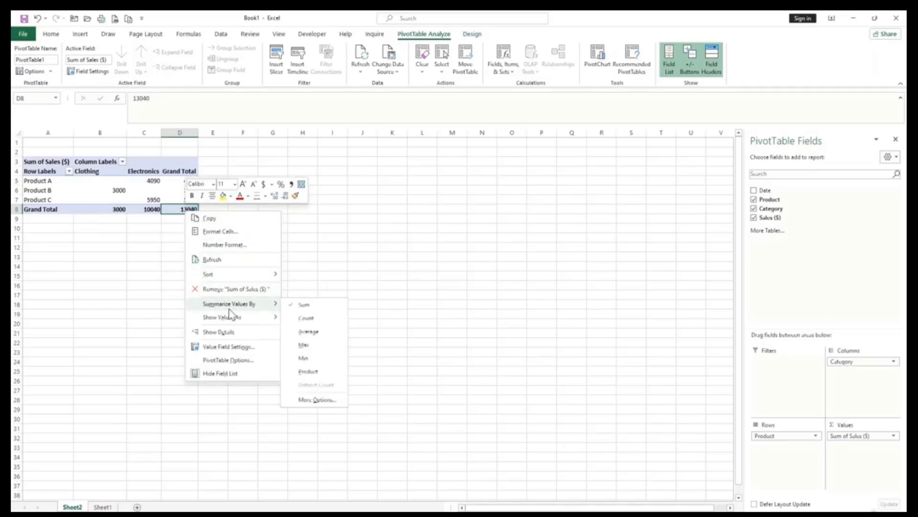
{"action": "left_click", "coordinate": [307, 331]}
{"action": "left_click", "coordinate": [225, 258]}
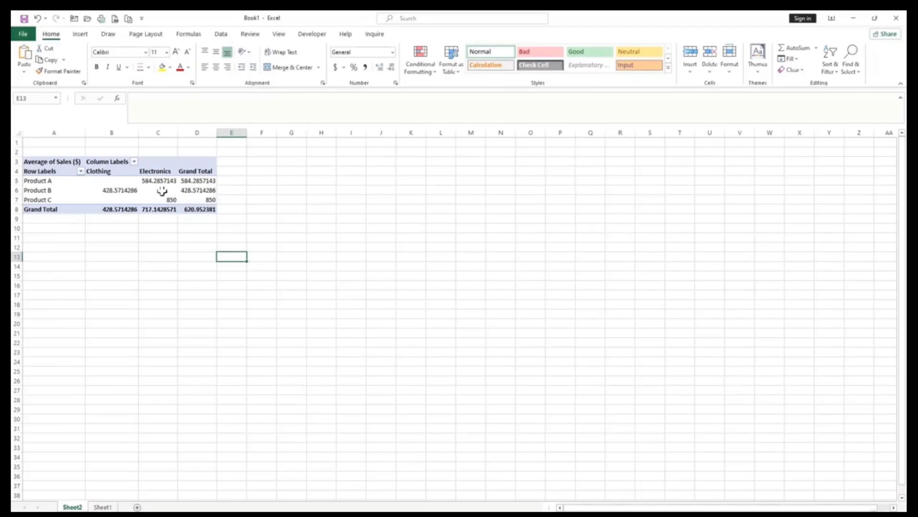
Select grand total cell D8 and bring up its value summary options.
{"action": "scroll", "coordinate": [178, 259], "scroll_direction": "up", "scroll_amount": 5}
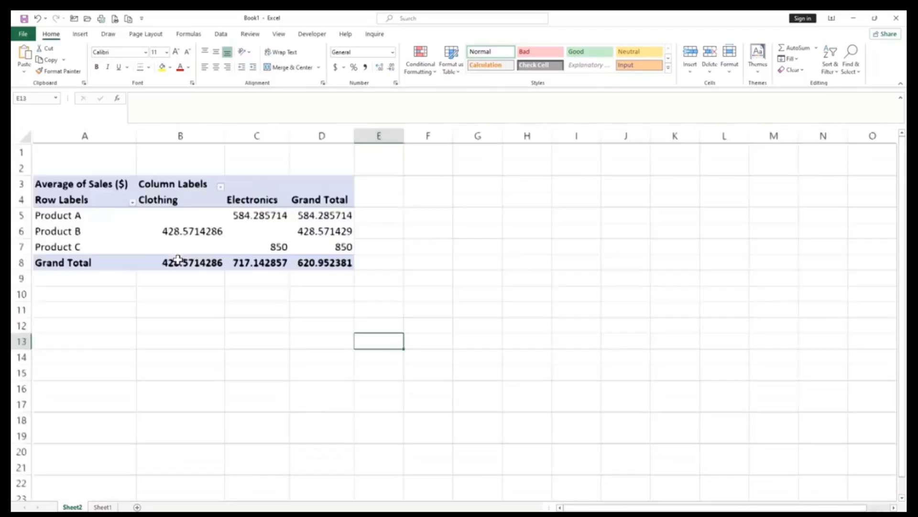
{"action": "key", "text": "alt"}
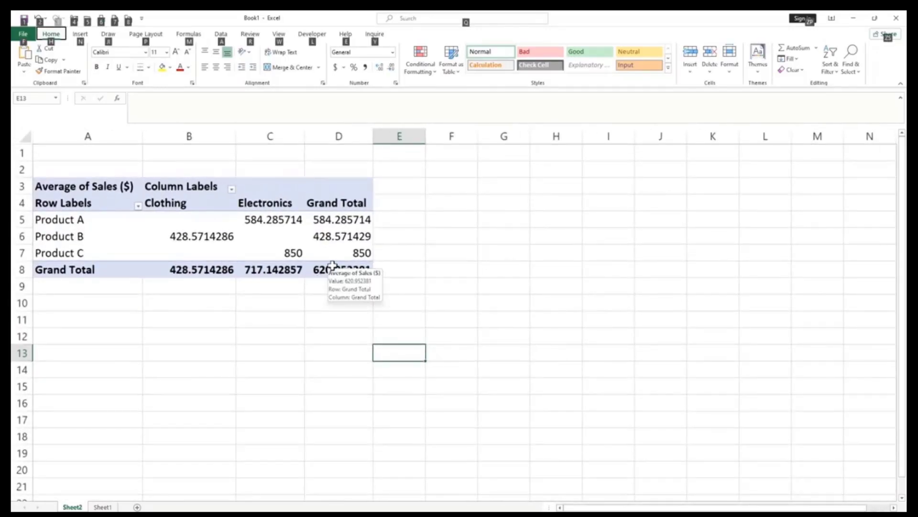
{"action": "left_click", "coordinate": [332, 267]}
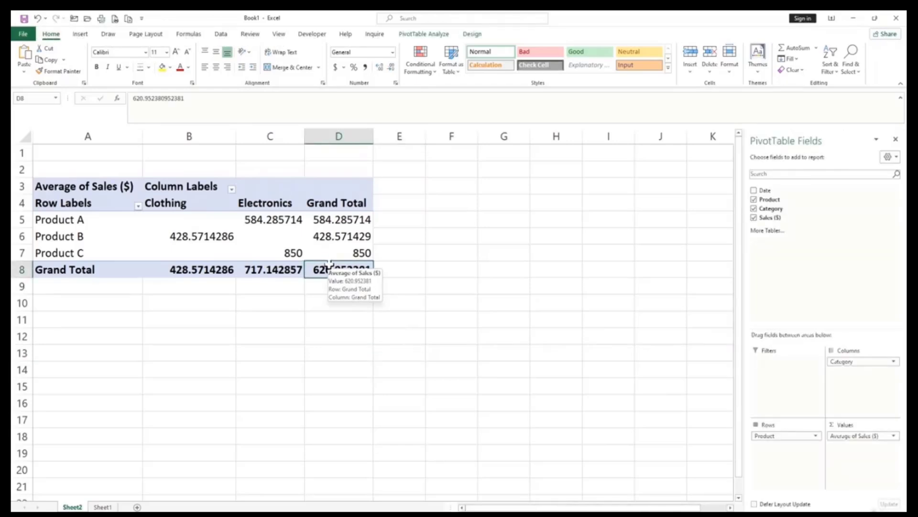
{"action": "right_click", "coordinate": [333, 268]}
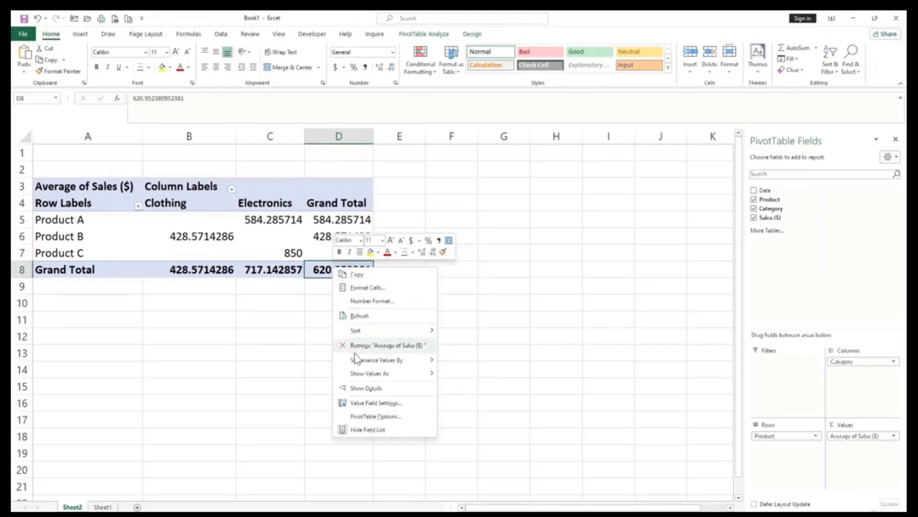
{"action": "mouse_move", "coordinate": [356, 360]}
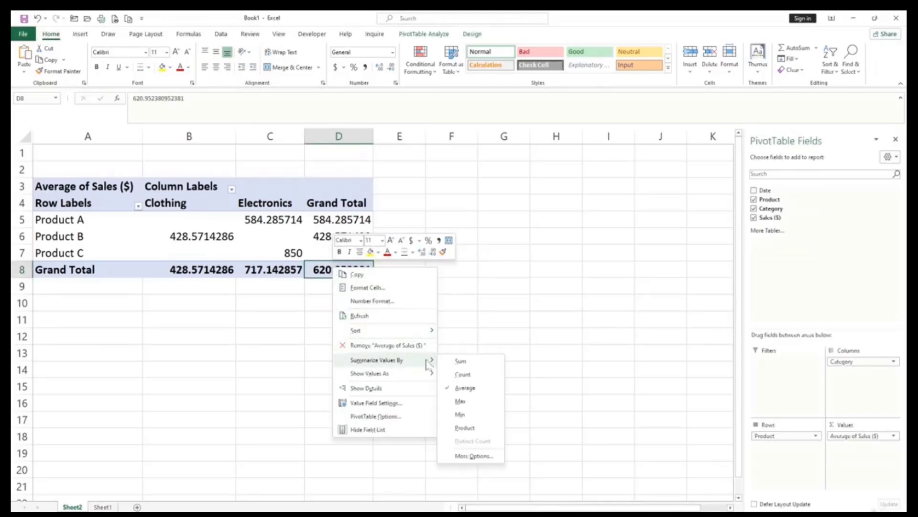
Try the Max summary, then switch the values back to Sum for a 13040 total.
{"action": "left_click", "coordinate": [462, 401]}
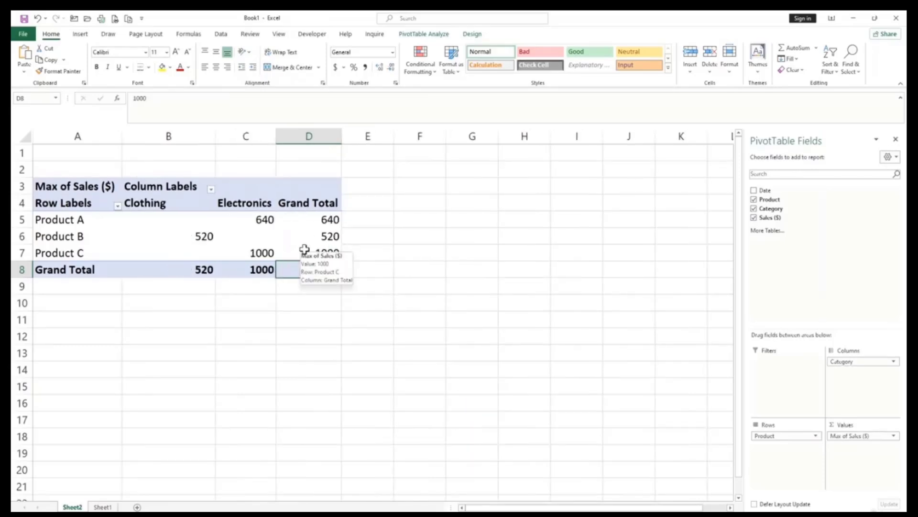
{"action": "right_click", "coordinate": [312, 269]}
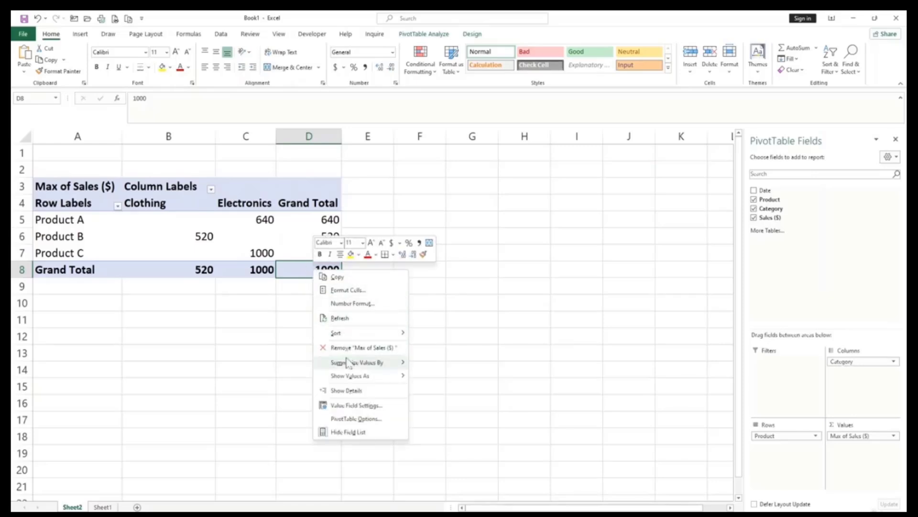
{"action": "mouse_move", "coordinate": [368, 362]}
{"action": "left_click", "coordinate": [430, 363]}
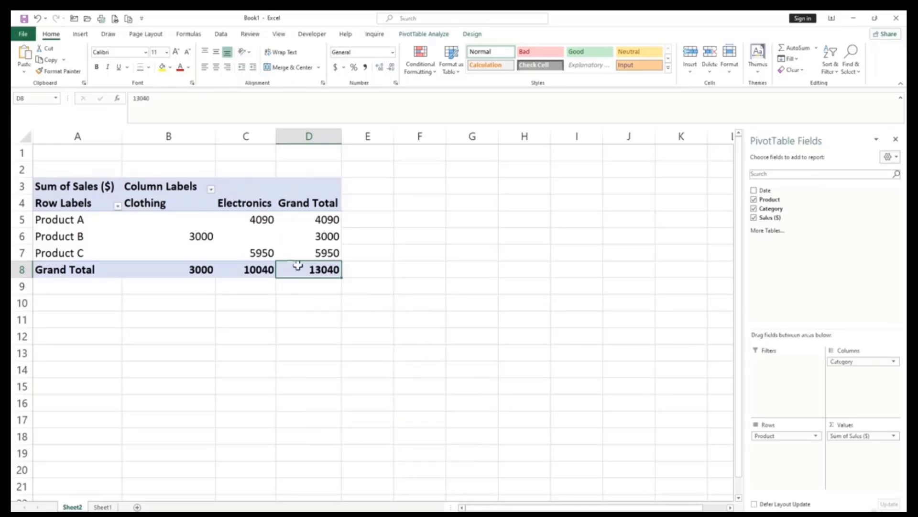
Select cell C6 in the pivot table and show the PivotTable Analyze tools.
{"action": "mouse_move", "coordinate": [294, 220]}
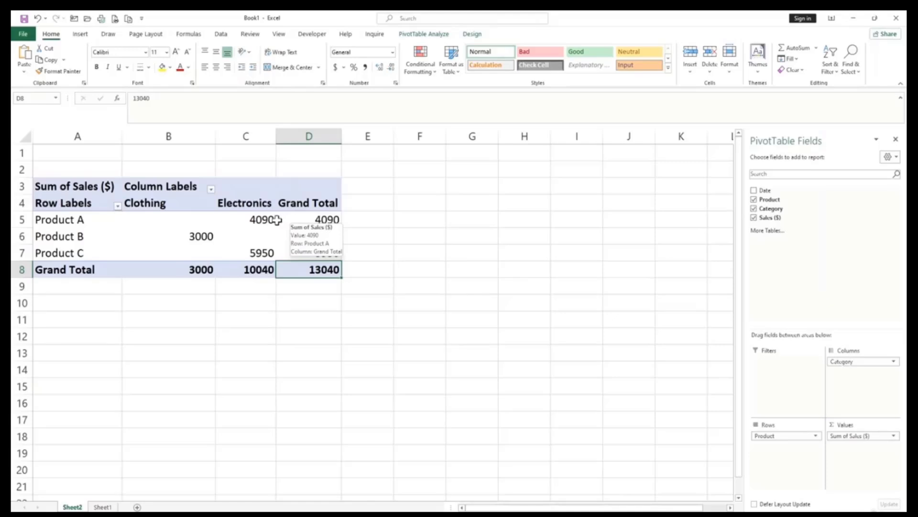
{"action": "left_click", "coordinate": [237, 232]}
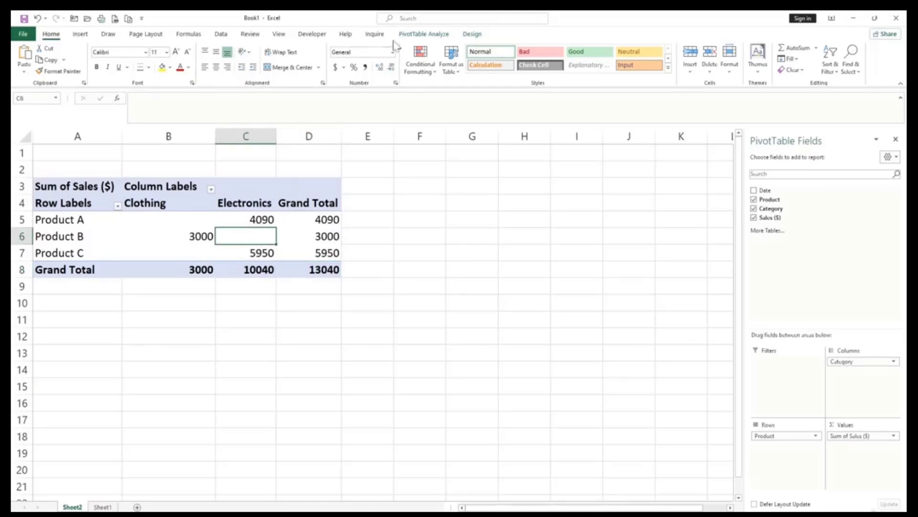
{"action": "left_click", "coordinate": [426, 35]}
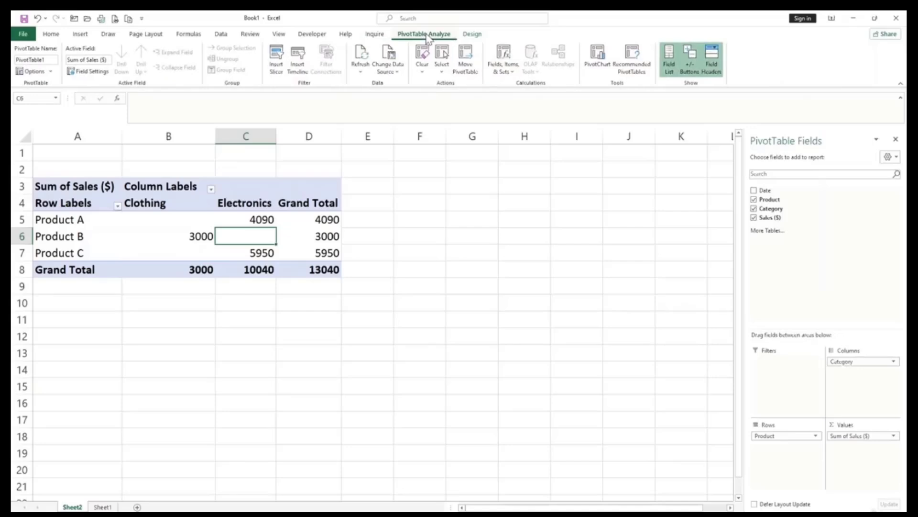
Insert a clustered column PivotChart, shrink it, and place it beside the pivot table near F2.
{"action": "left_click", "coordinate": [80, 34]}
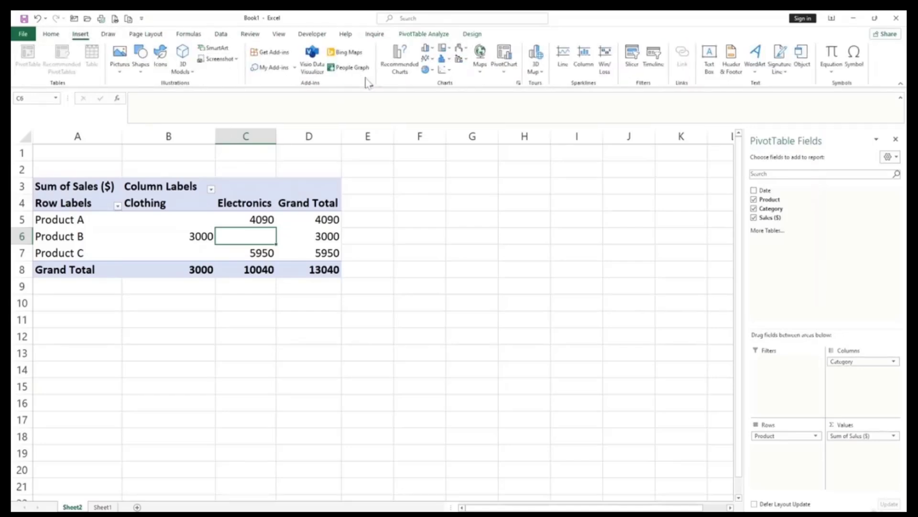
{"action": "left_click", "coordinate": [501, 70]}
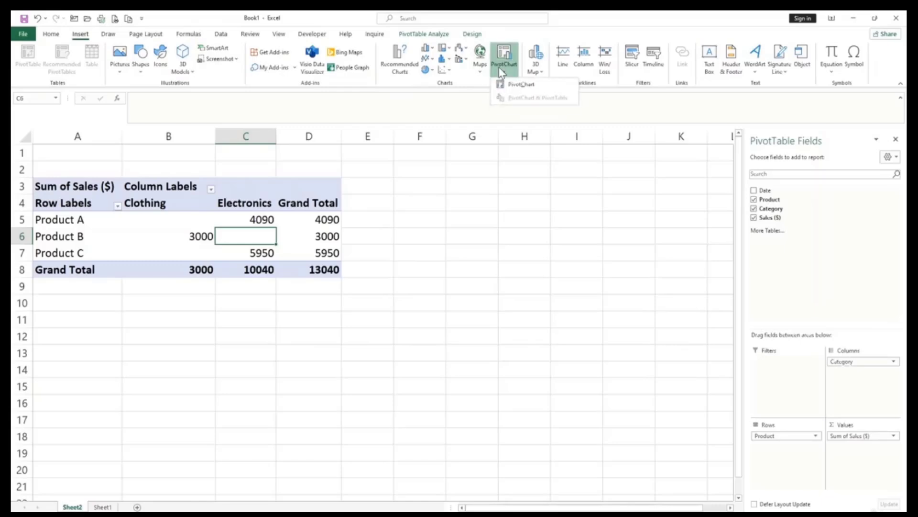
{"action": "left_click", "coordinate": [520, 84]}
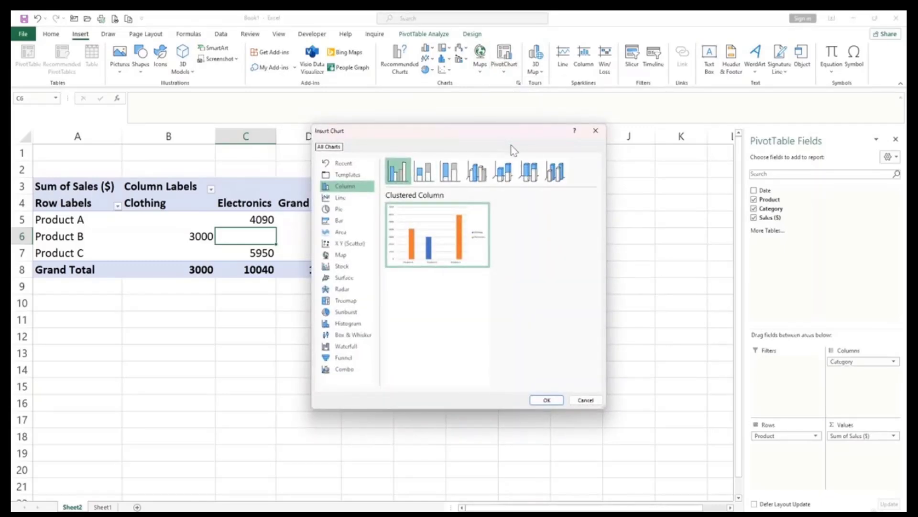
{"action": "left_click_drag", "start_coordinate": [471, 143], "coordinate": [537, 151]}
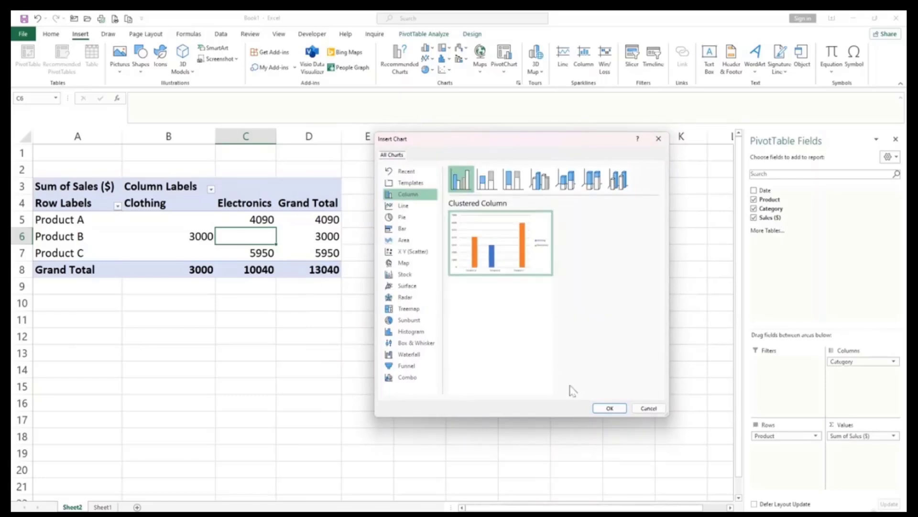
{"action": "left_click", "coordinate": [610, 408]}
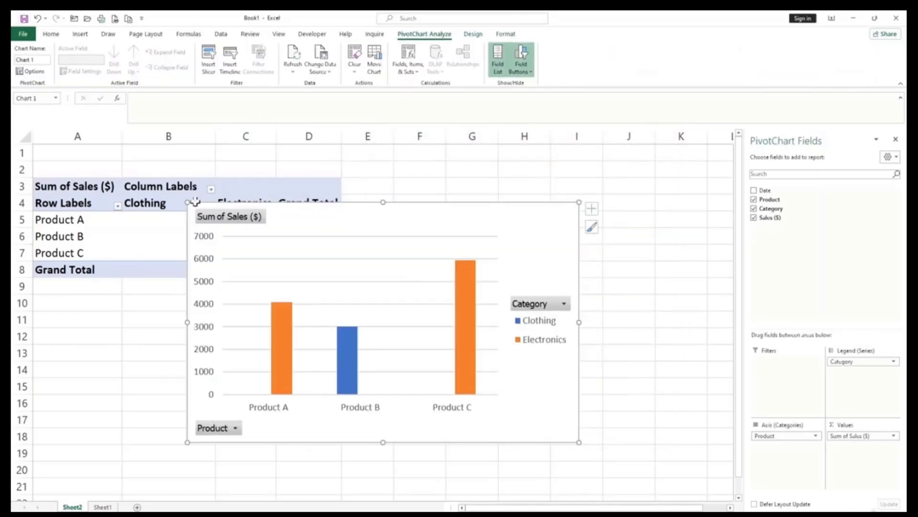
{"action": "left_click_drag", "start_coordinate": [187, 202], "coordinate": [303, 264]}
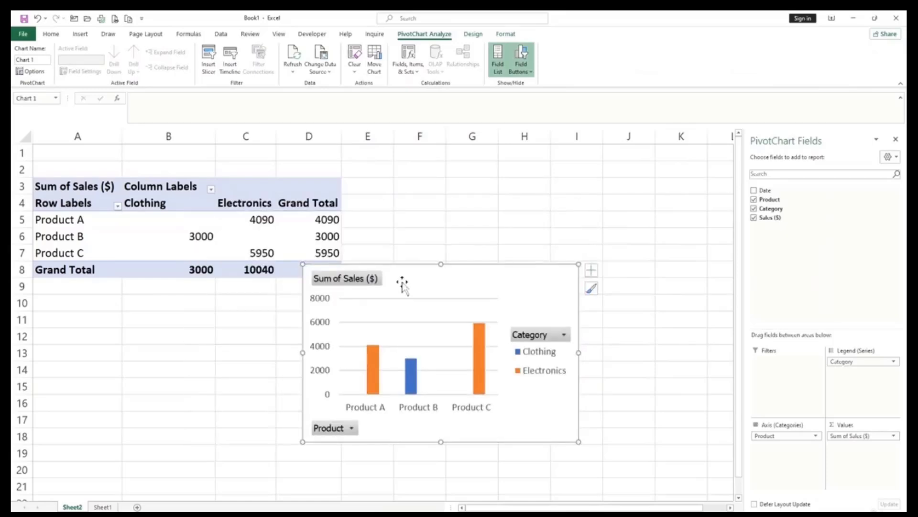
{"action": "left_click_drag", "start_coordinate": [402, 284], "coordinate": [500, 186]}
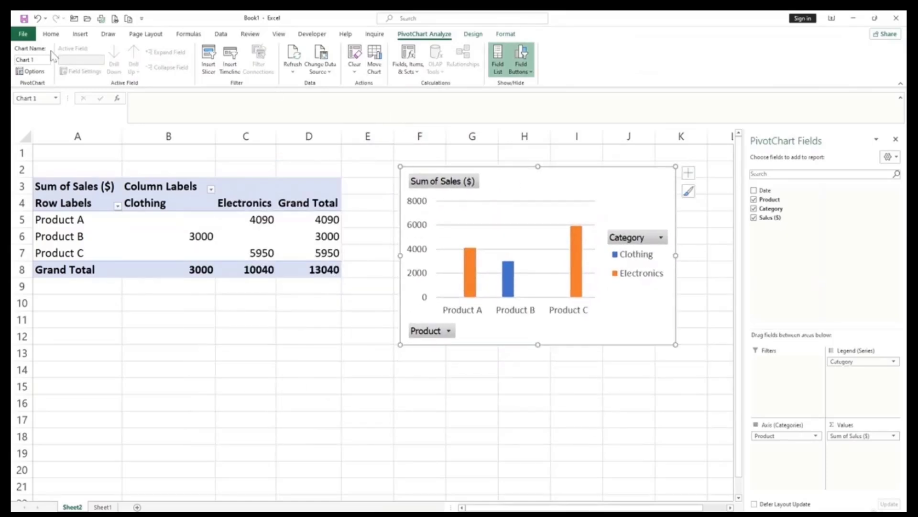
Uncheck Product A in the Row Labels filter, leaving Products B and C totalling 8950.
{"action": "left_click", "coordinate": [118, 206]}
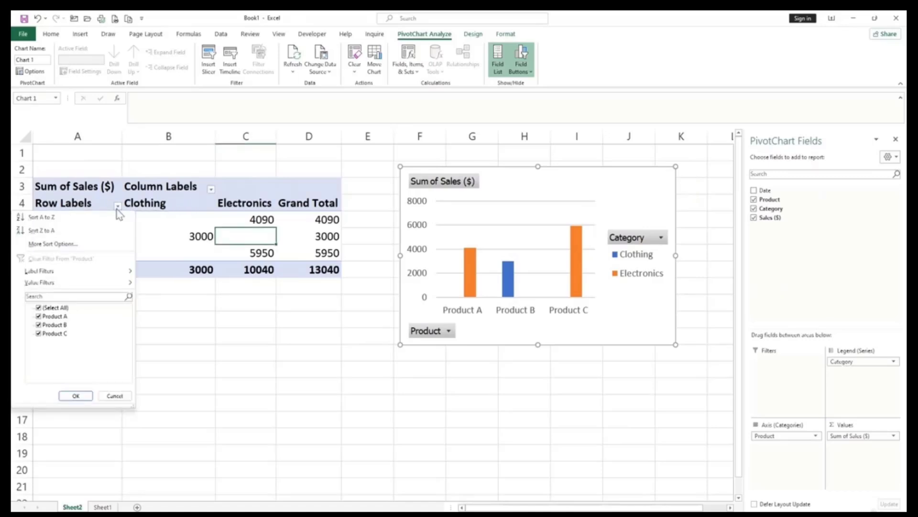
{"action": "left_click", "coordinate": [38, 317]}
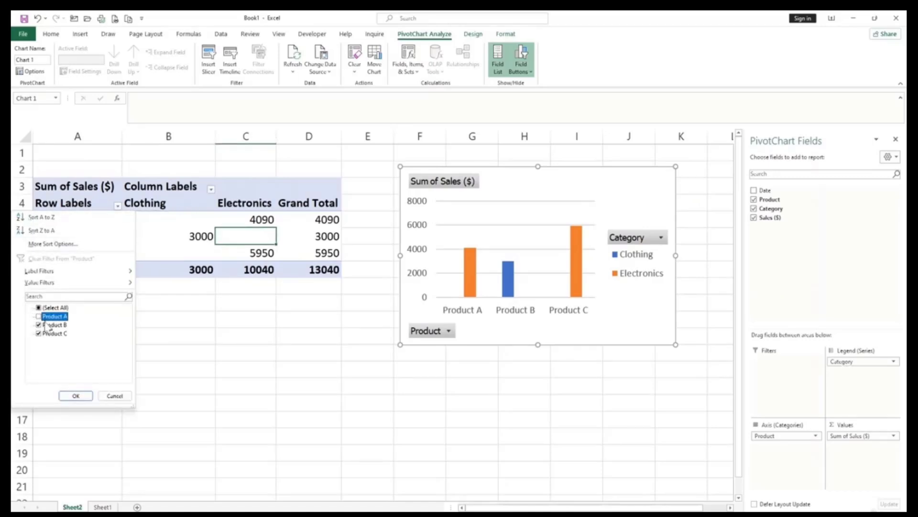
{"action": "left_click", "coordinate": [76, 396]}
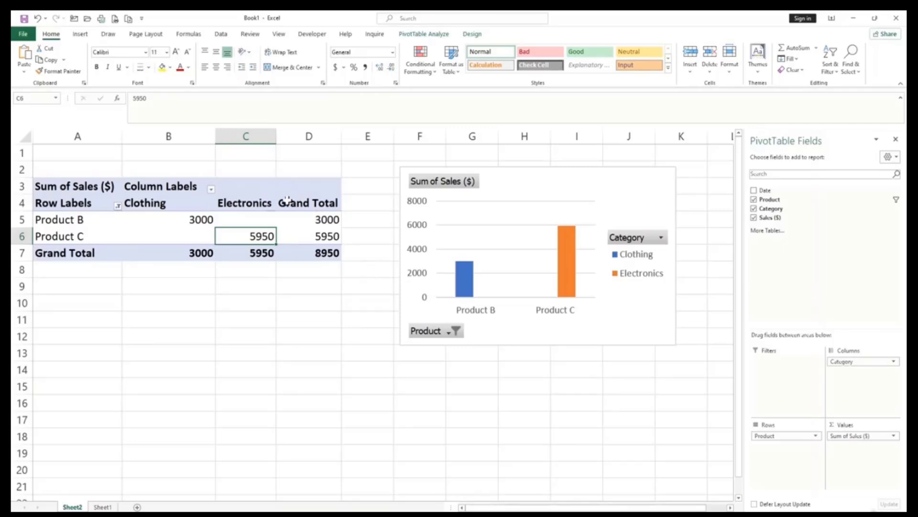
Refresh the PivotTable from the PivotTable Analyze tab.
{"action": "left_click", "coordinate": [419, 35]}
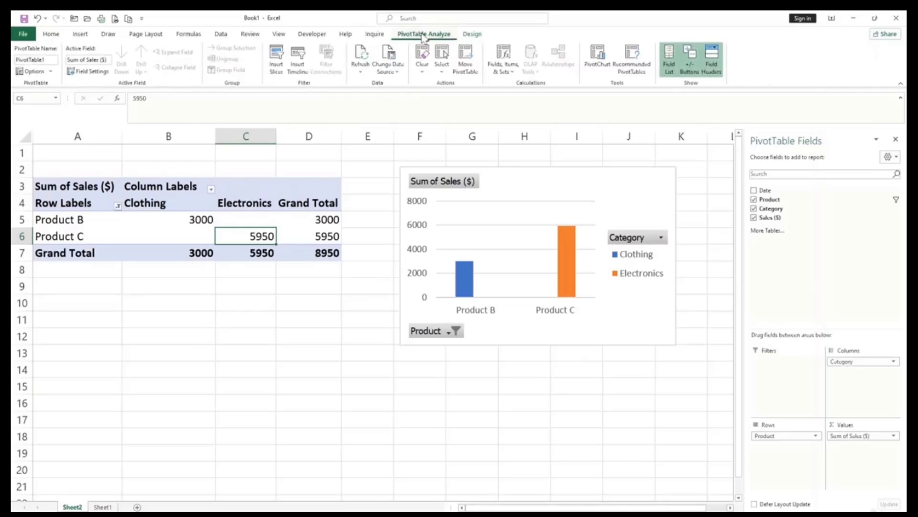
{"action": "left_click", "coordinate": [361, 71]}
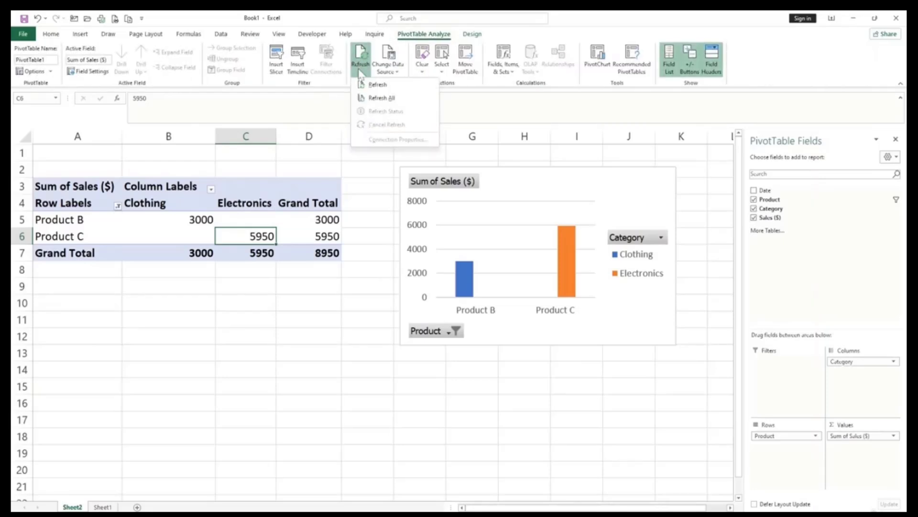
{"action": "left_click", "coordinate": [368, 86]}
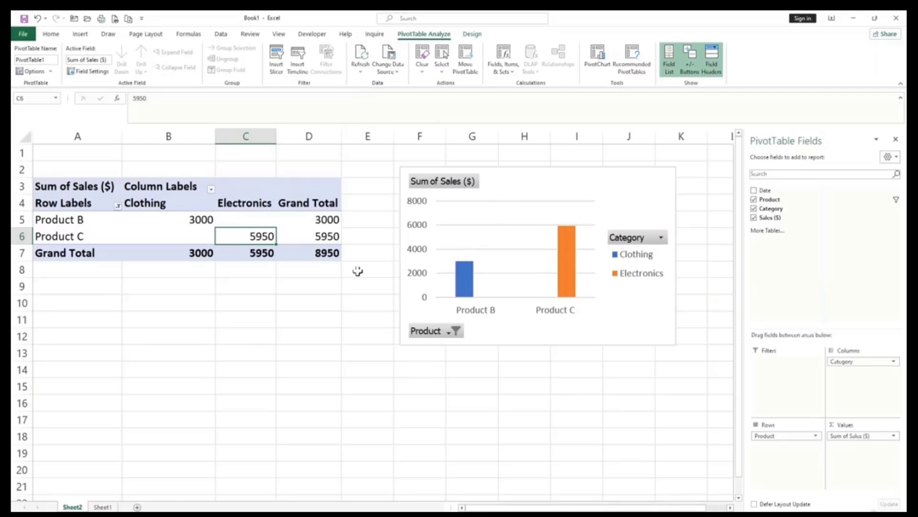
Change Product B's 1/05/24 sale in Sheet1 cell D3 from 300 to 5000, then return to Sheet2.
{"action": "left_click", "coordinate": [103, 507]}
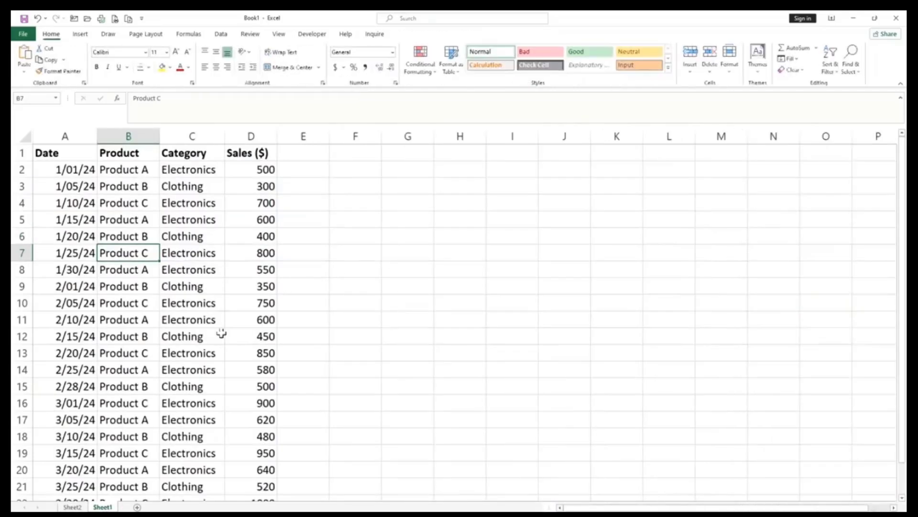
{"action": "left_click", "coordinate": [267, 185]}
{"action": "key", "text": "Delete"}
{"action": "type", "text": "5000"}
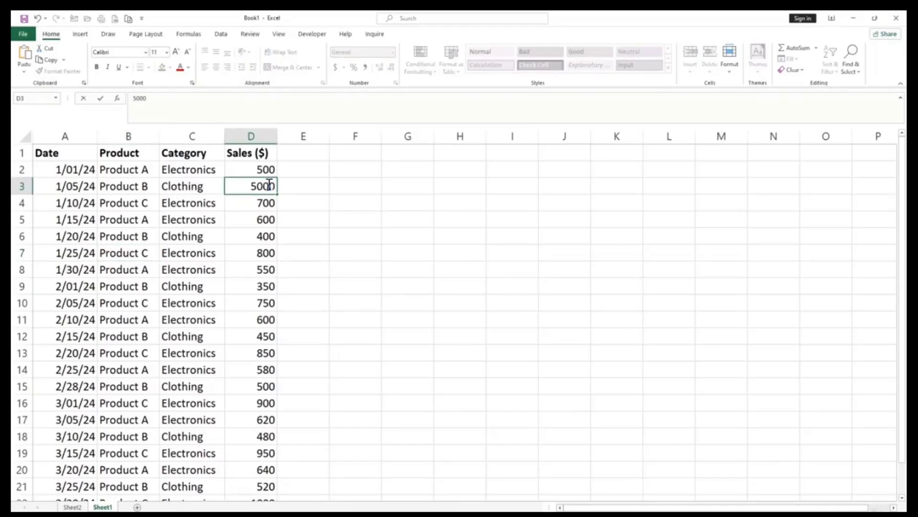
{"action": "key", "text": "Return"}
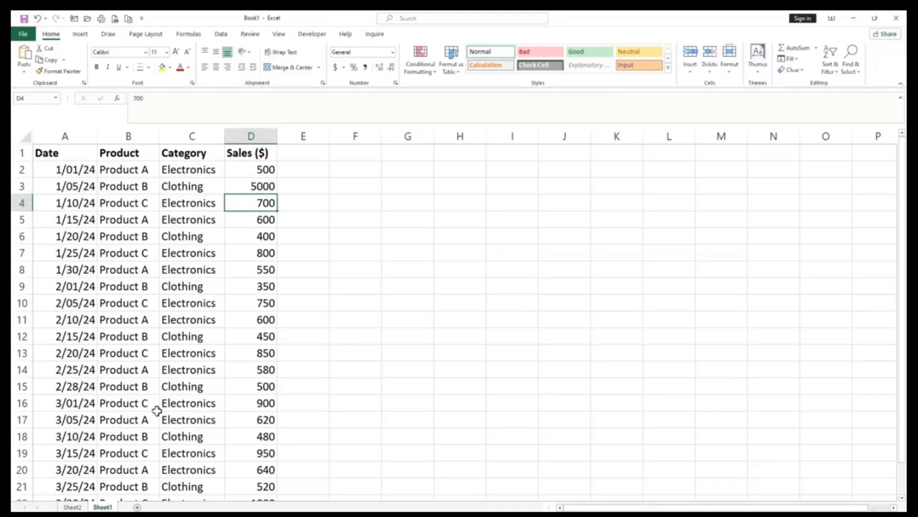
{"action": "left_click", "coordinate": [75, 507]}
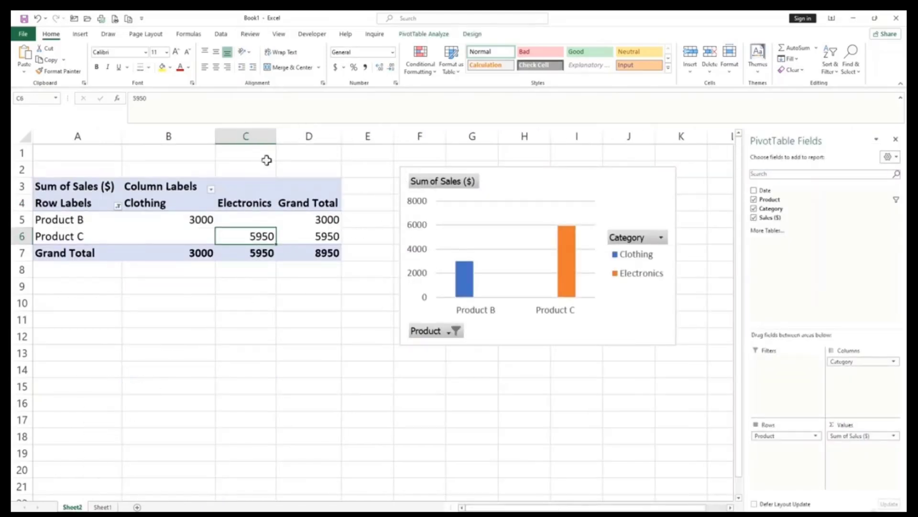
Refresh the pivot table so Product B Clothing reads 7700 and the total 13650, then select C12.
{"action": "left_click", "coordinate": [424, 34]}
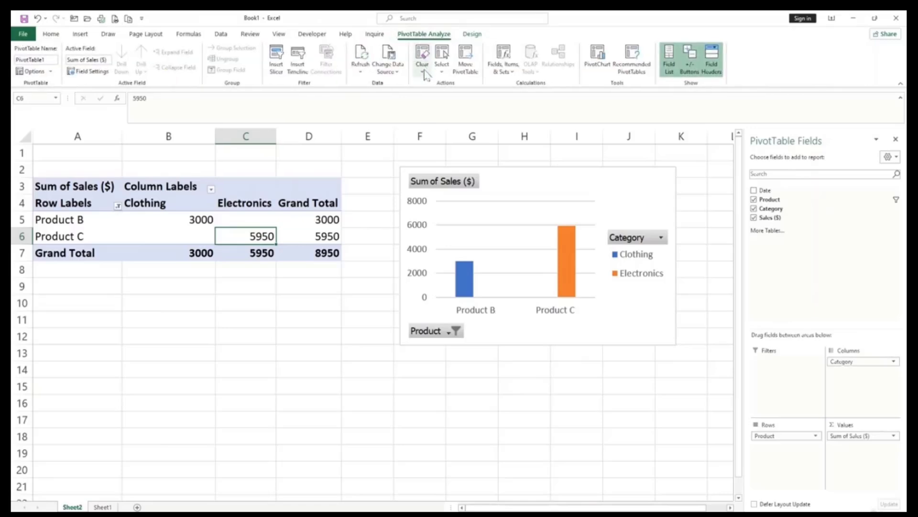
{"action": "left_click", "coordinate": [361, 70]}
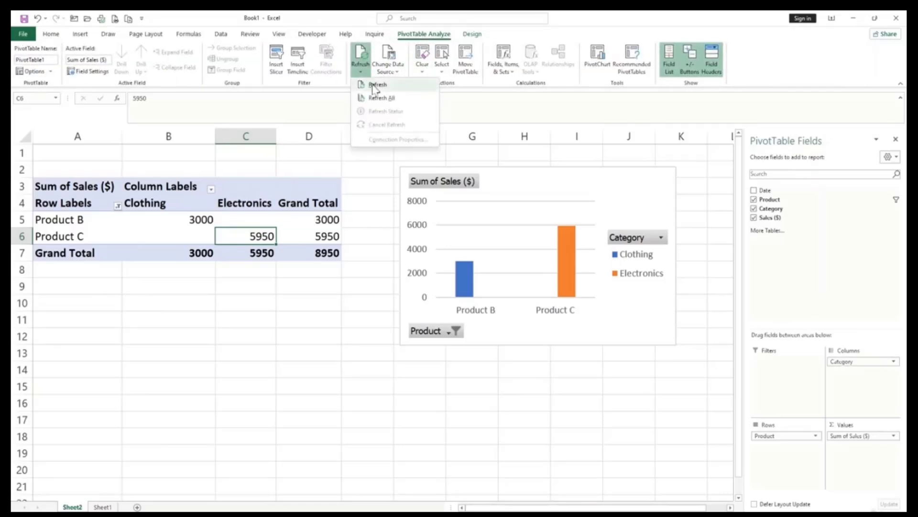
{"action": "left_click", "coordinate": [376, 88]}
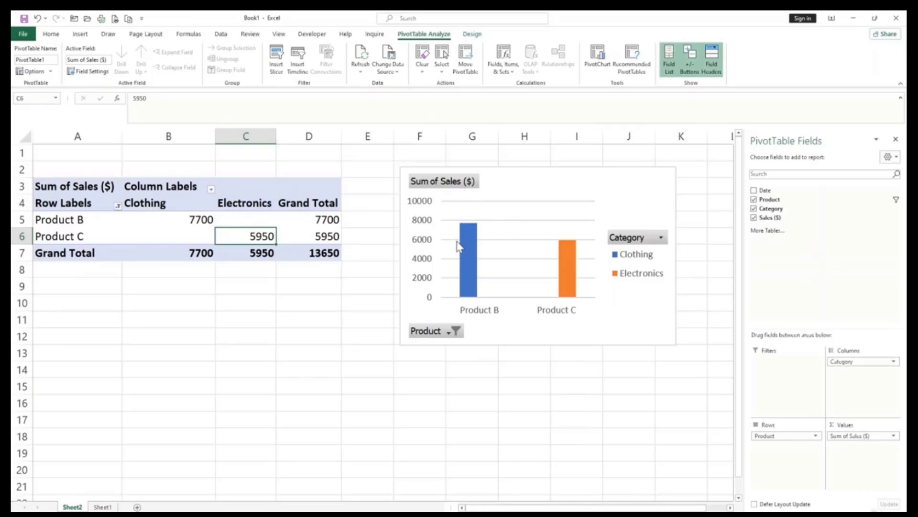
{"action": "mouse_move", "coordinate": [463, 244]}
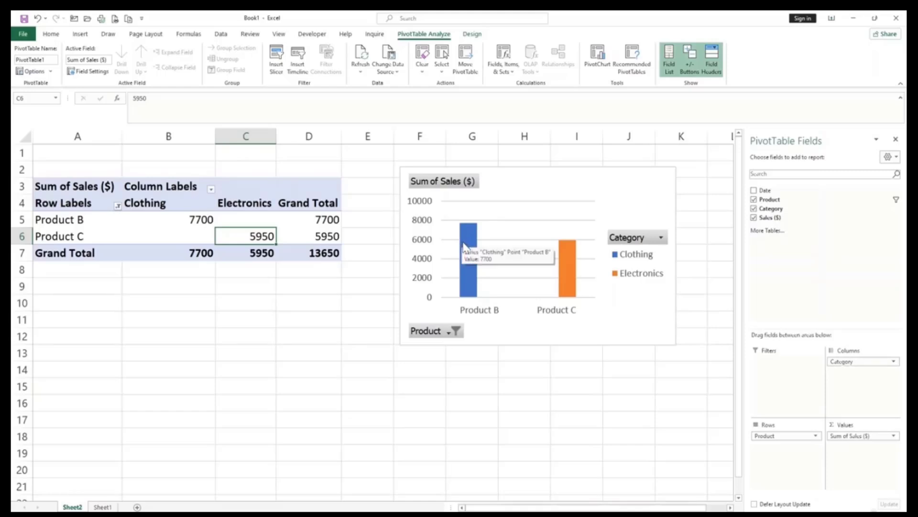
{"action": "left_click", "coordinate": [261, 338]}
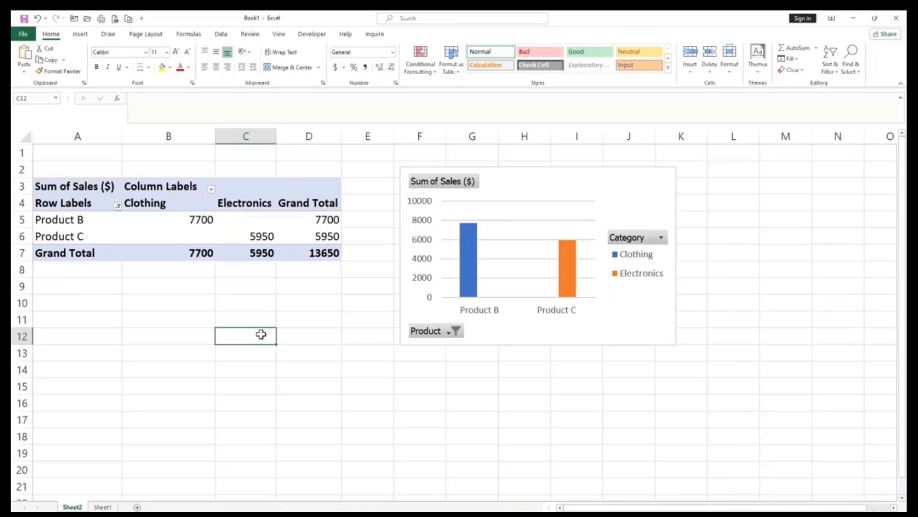